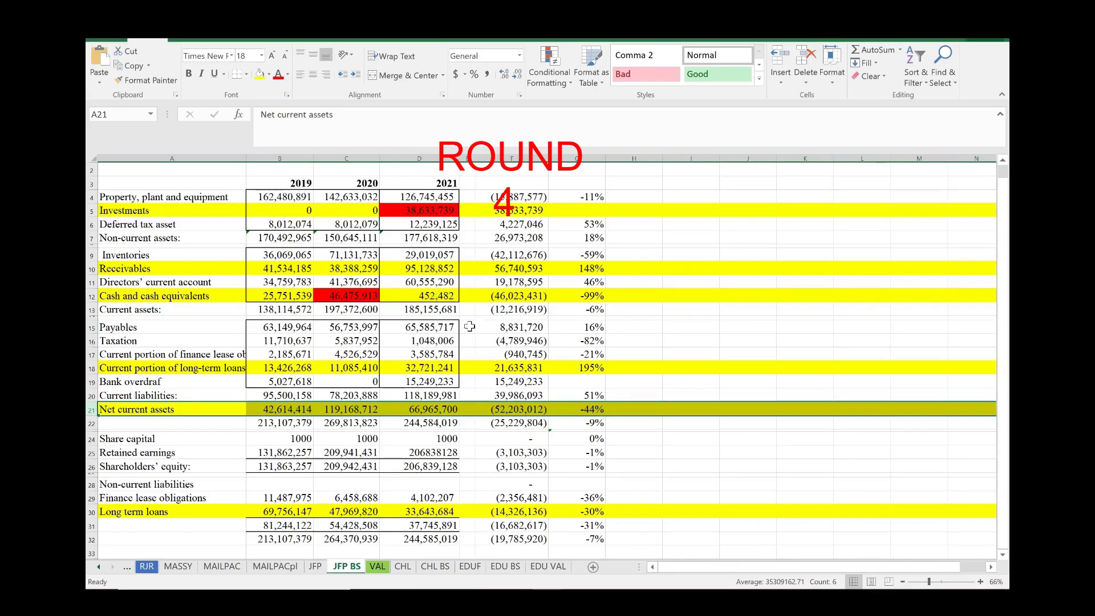
Step: Fill the 2020 cash figure (C12) and 2021 investments figure (D5) yellow
left_click(364, 295)
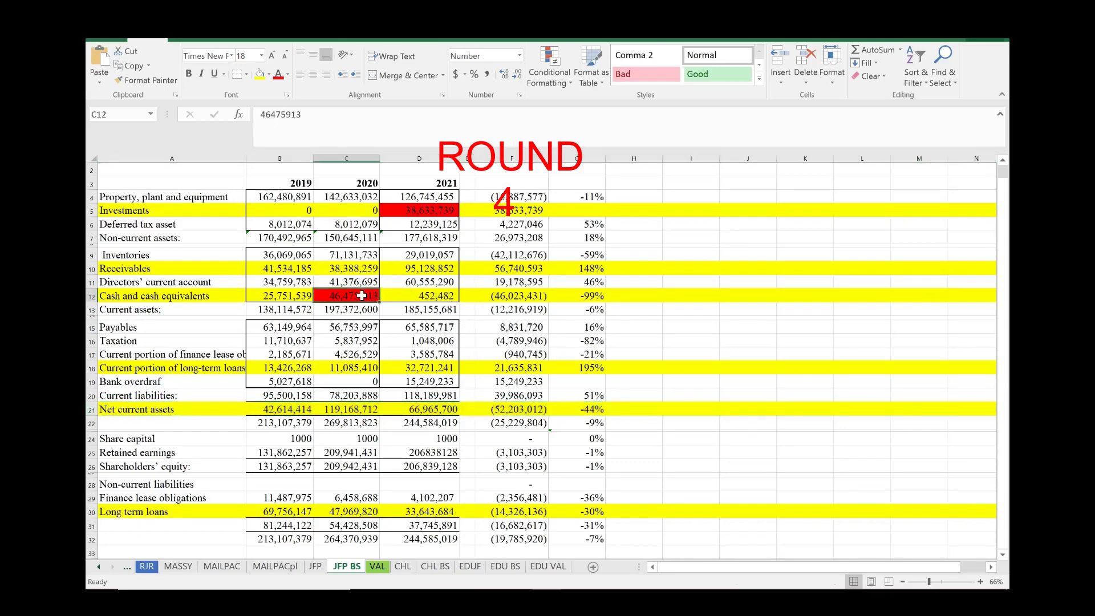
left_click(269, 75)
left_click(290, 171)
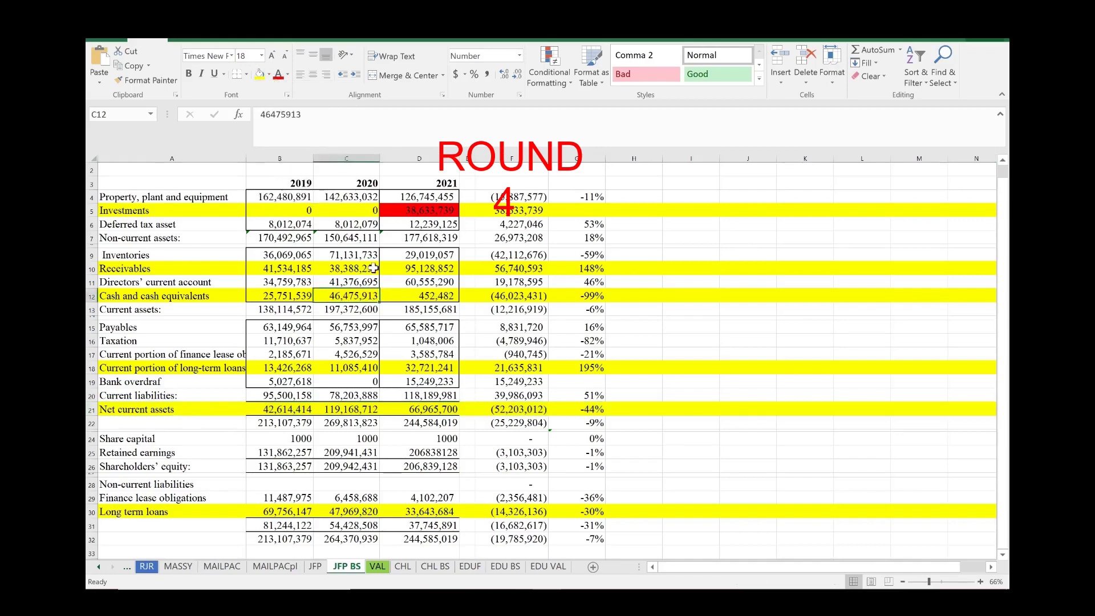
left_click(406, 294)
left_click(399, 210)
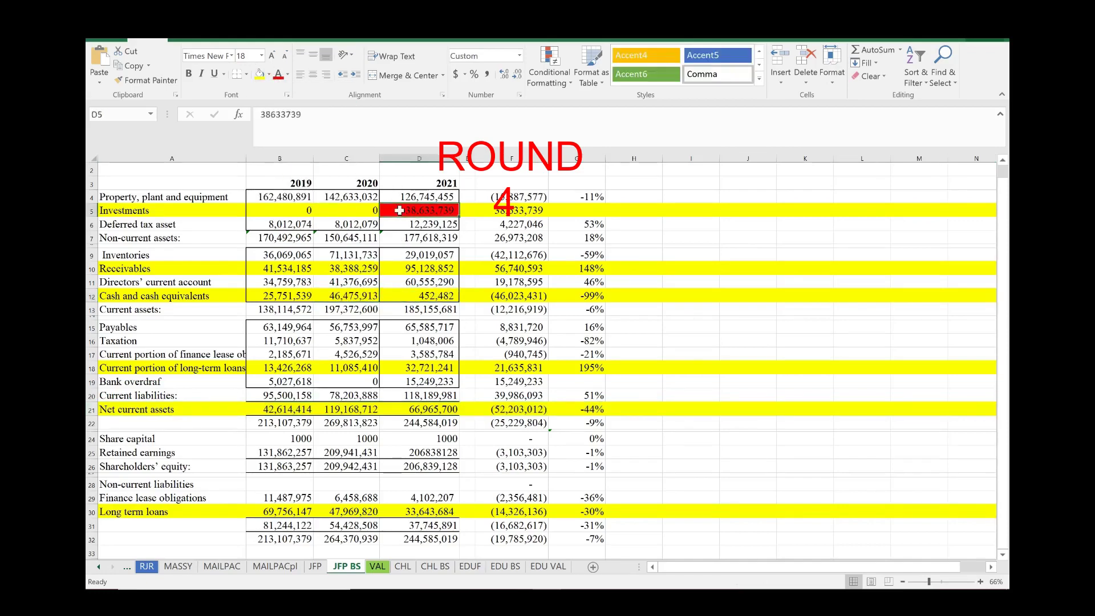
left_click(260, 75)
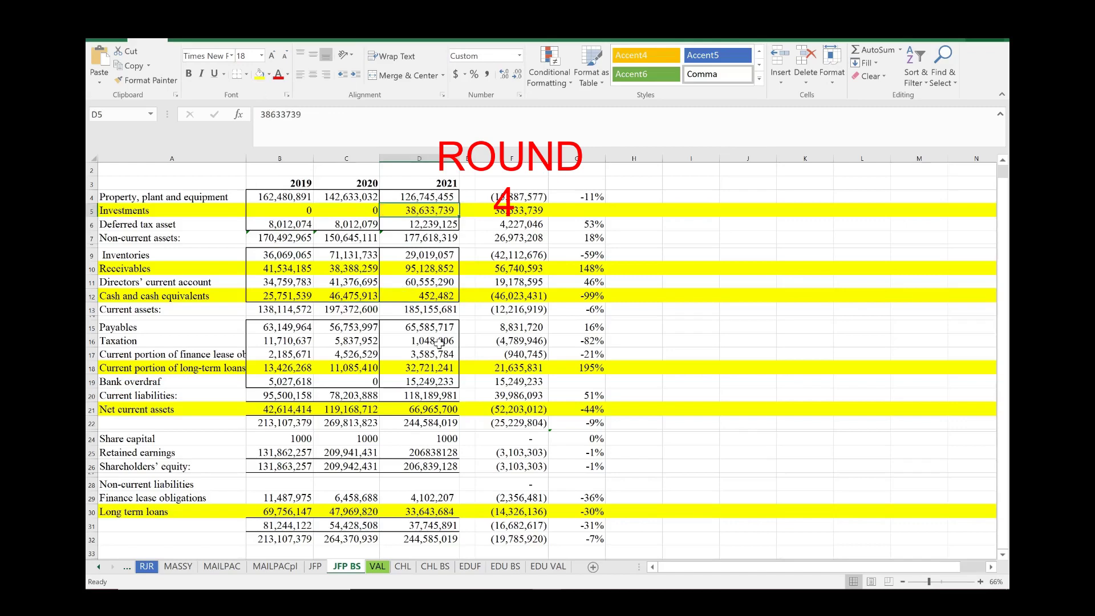
Step: Fill the 2021 cash figure in D12 red
left_click(425, 293)
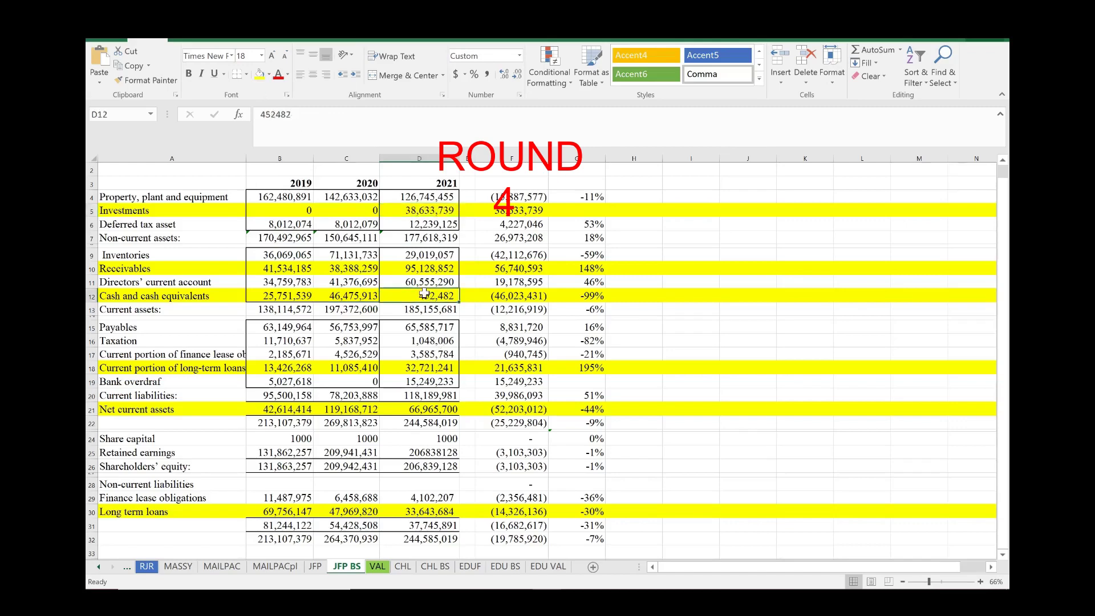
left_click(269, 75)
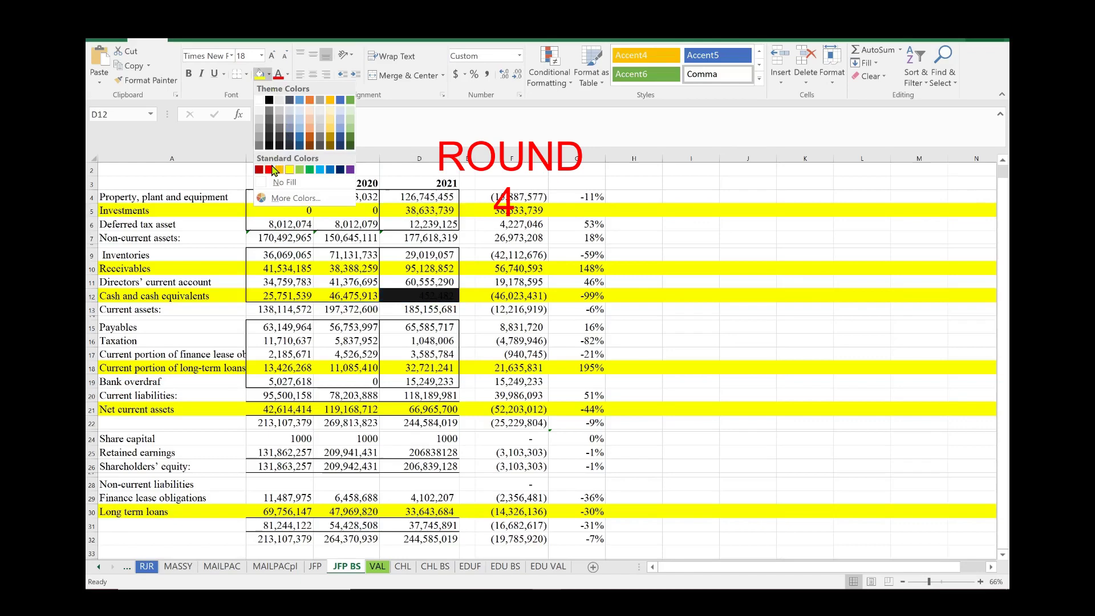
left_click(270, 170)
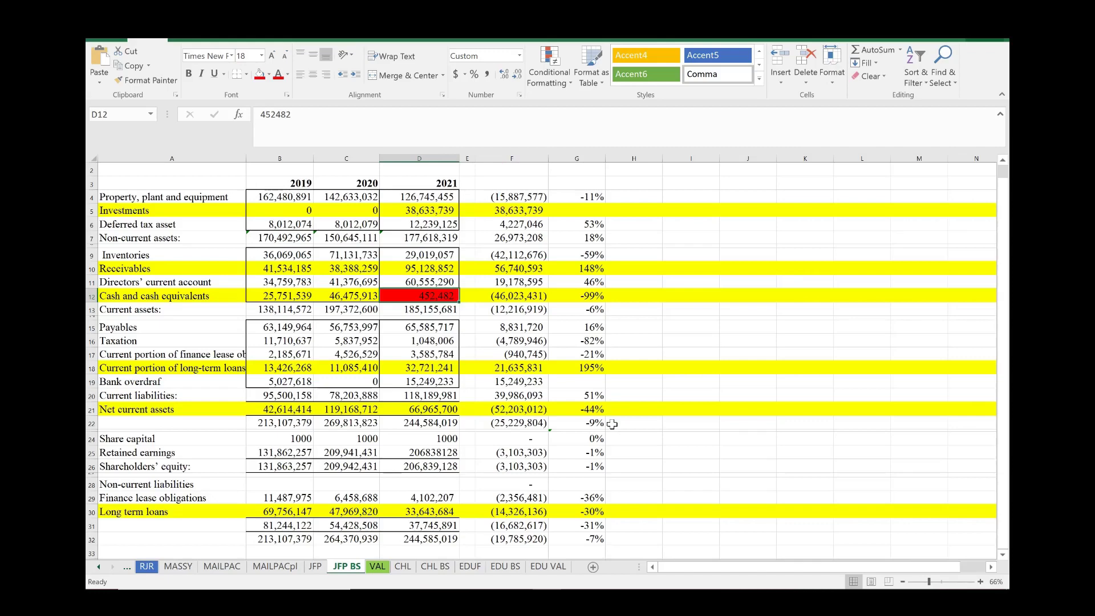
Step: Fill row 21, Net current assets, light blue in place of yellow
left_click(93, 409)
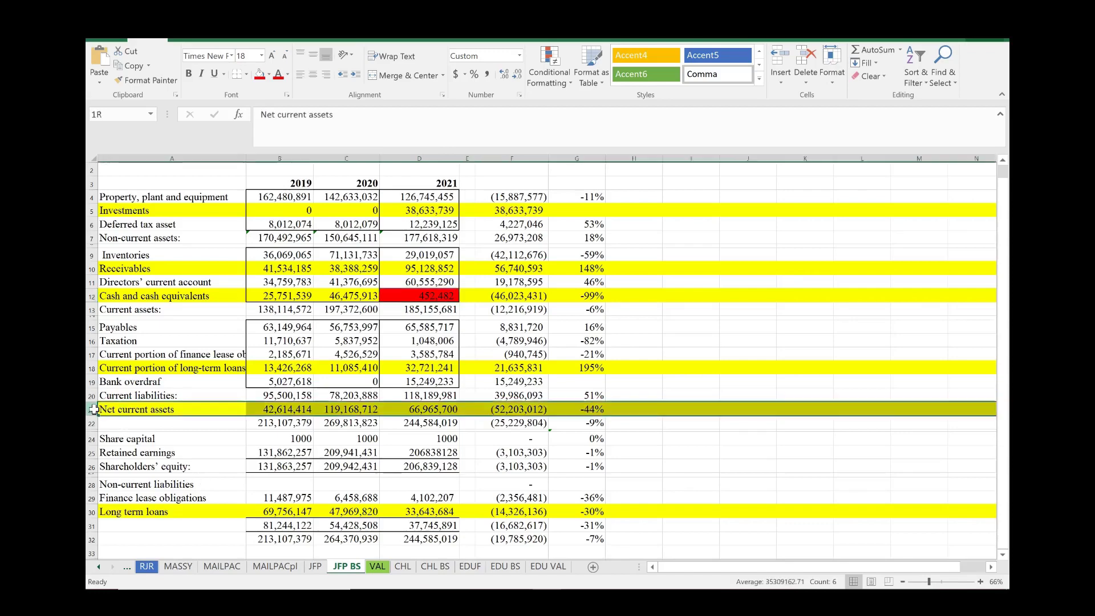
left_click(269, 74)
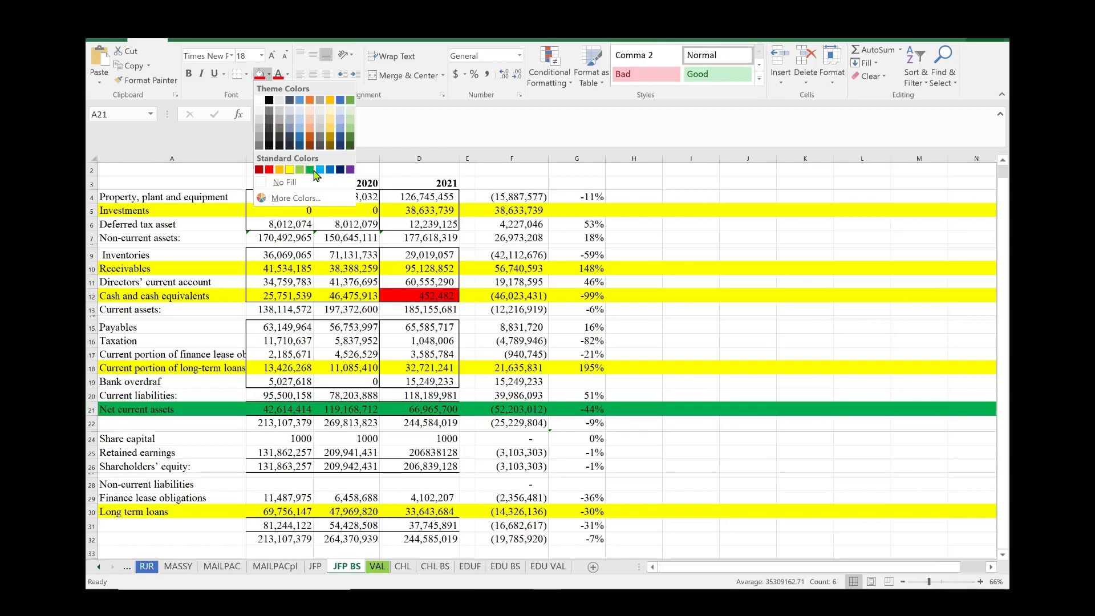
left_click(302, 130)
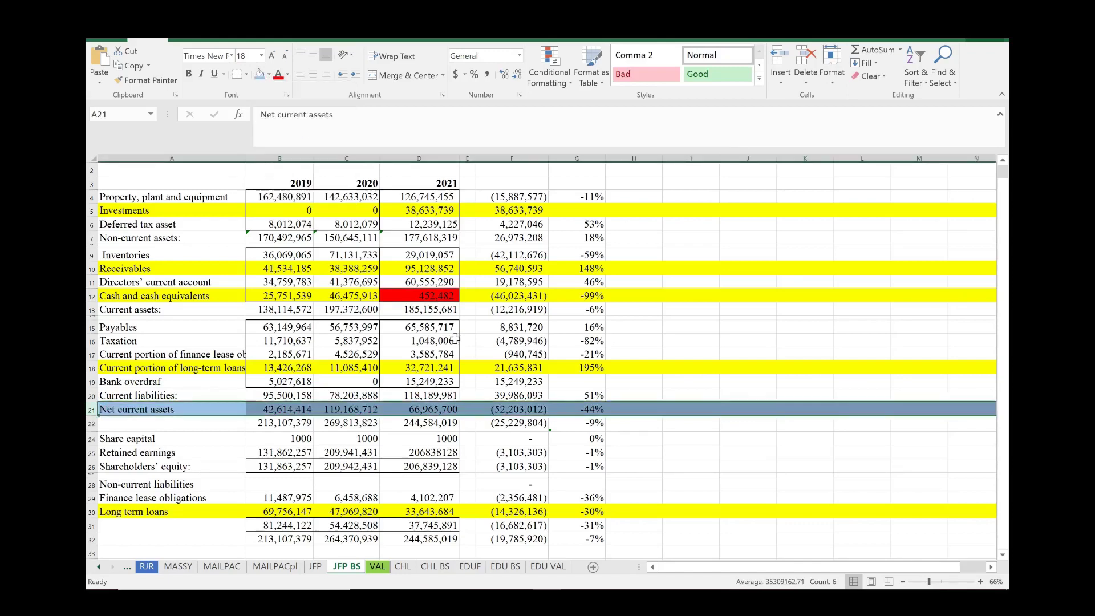
left_click(601, 481)
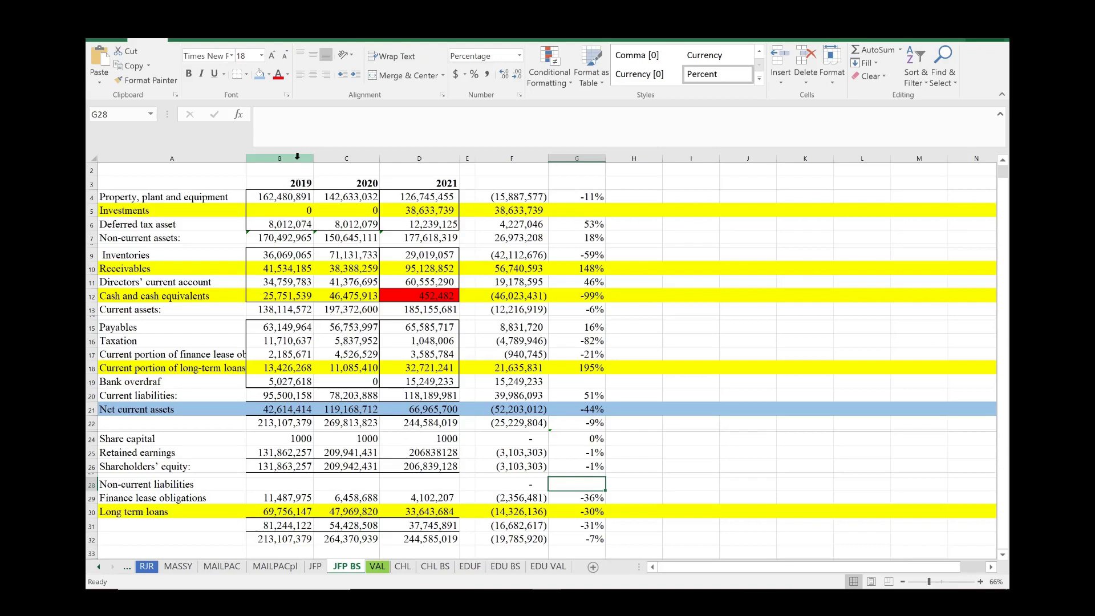
left_click(296, 410)
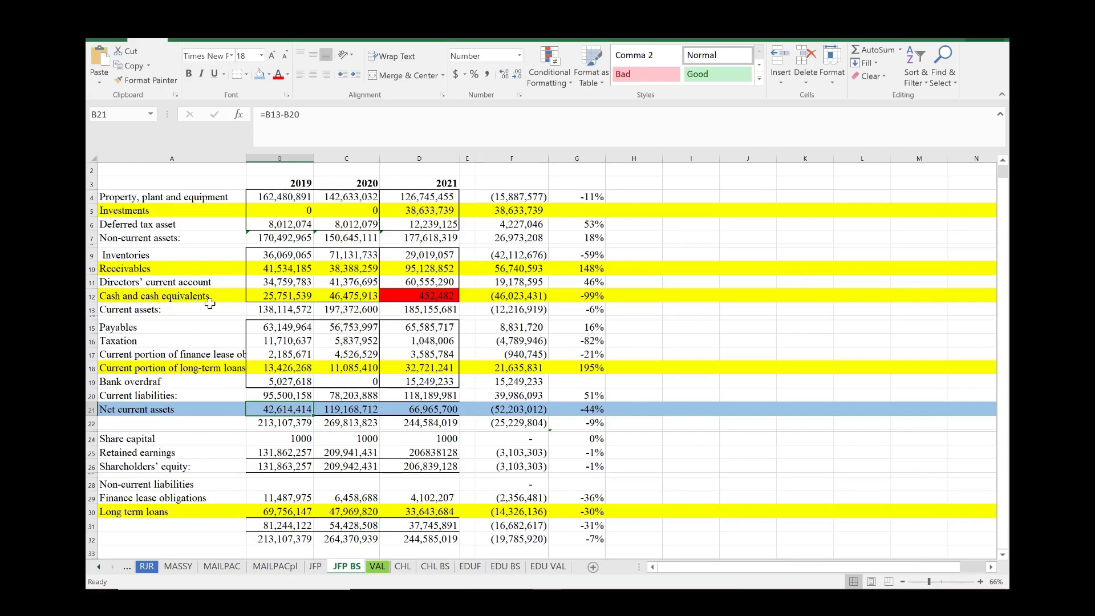
Step: Fill the 2020 cash figure C12 red and remove the fill from D12
left_click(350, 295)
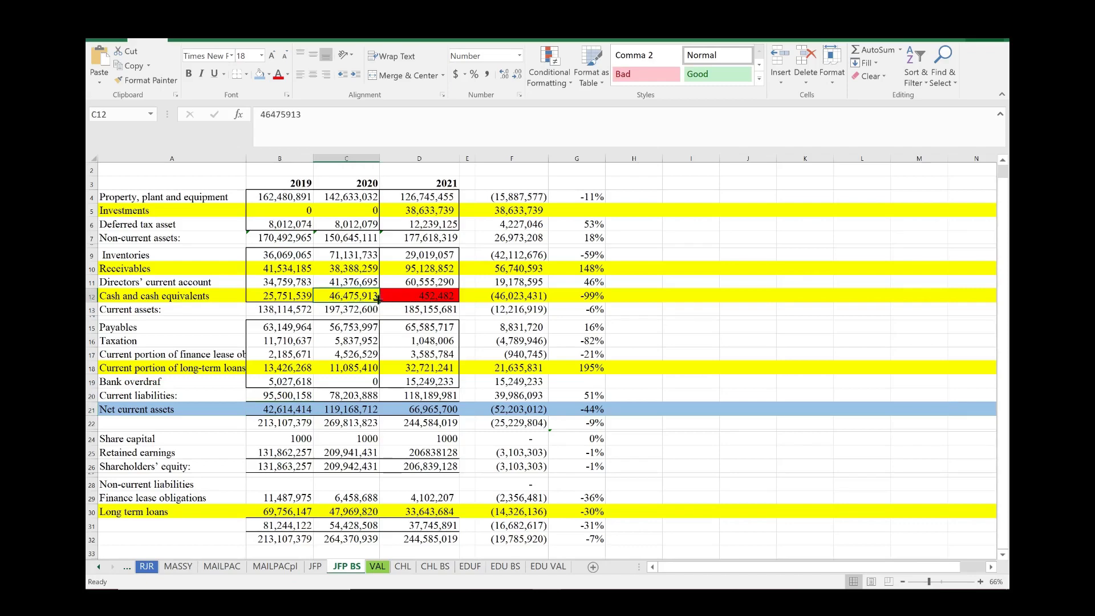
left_click(269, 74)
left_click(269, 170)
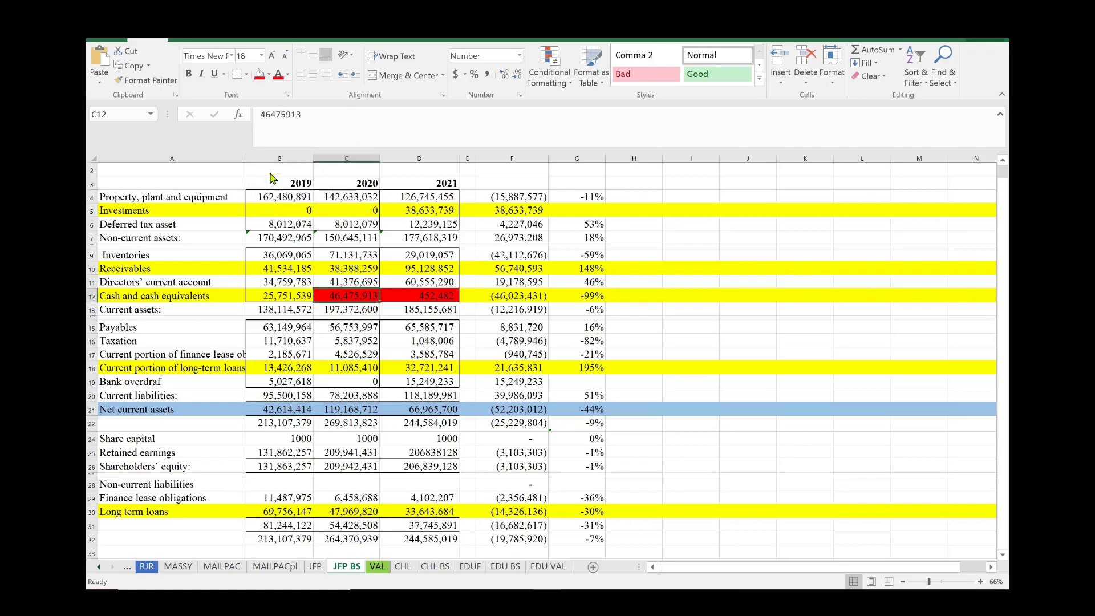
left_click(389, 297)
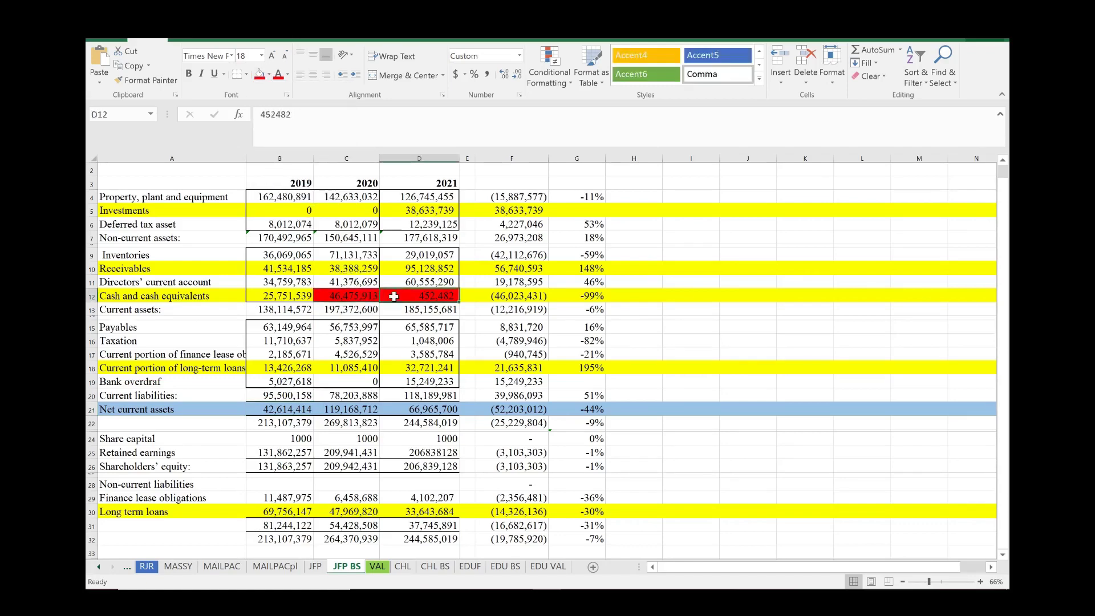
left_click(269, 74)
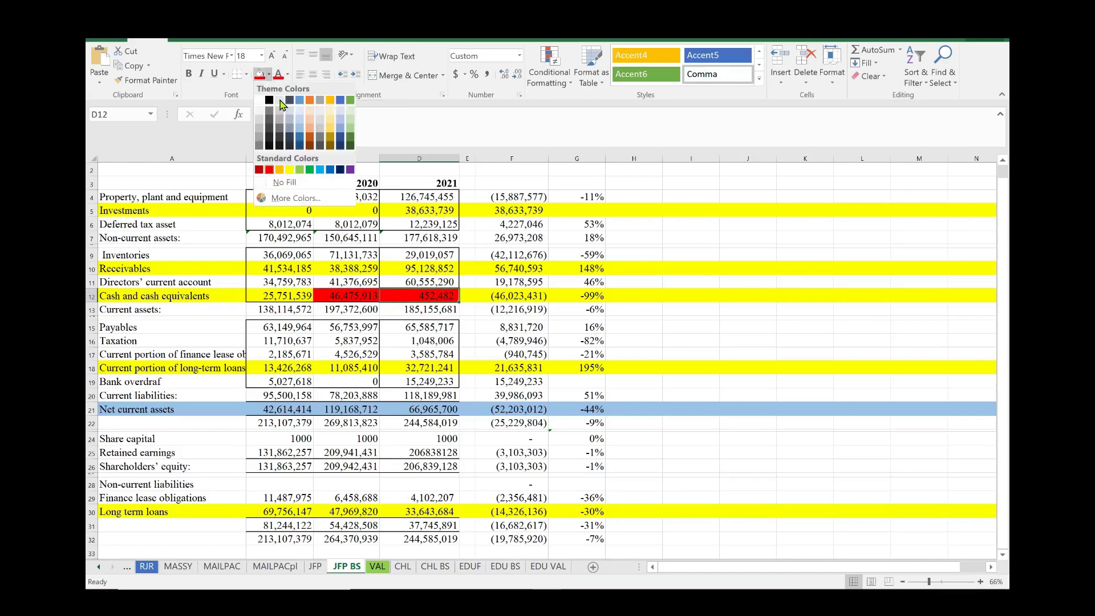
left_click(284, 183)
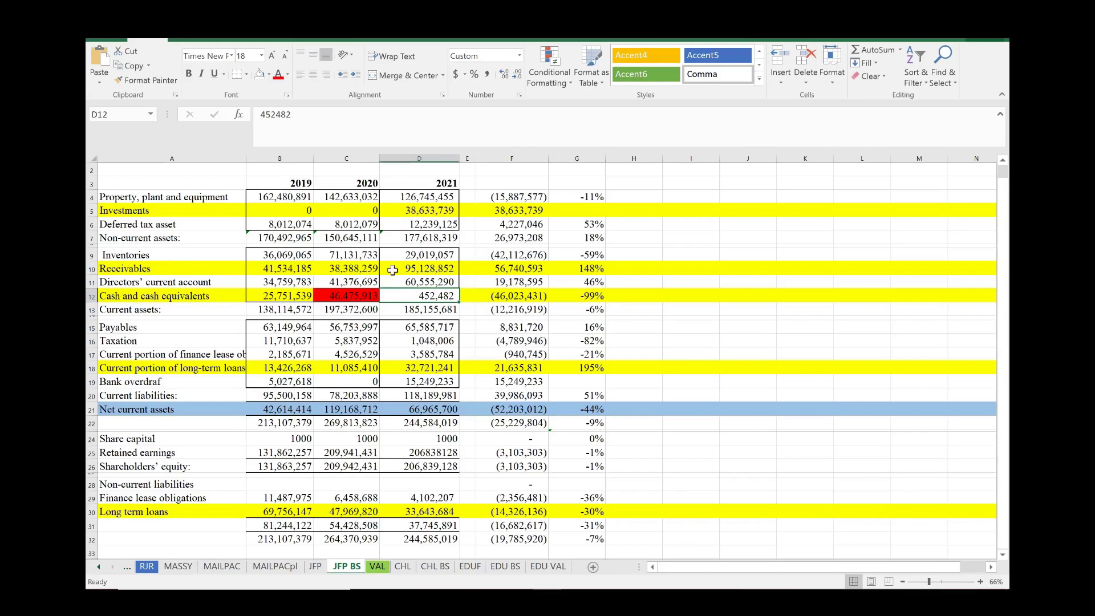
Step: Fill the 2021 Investments value in D5 red
left_click(414, 212)
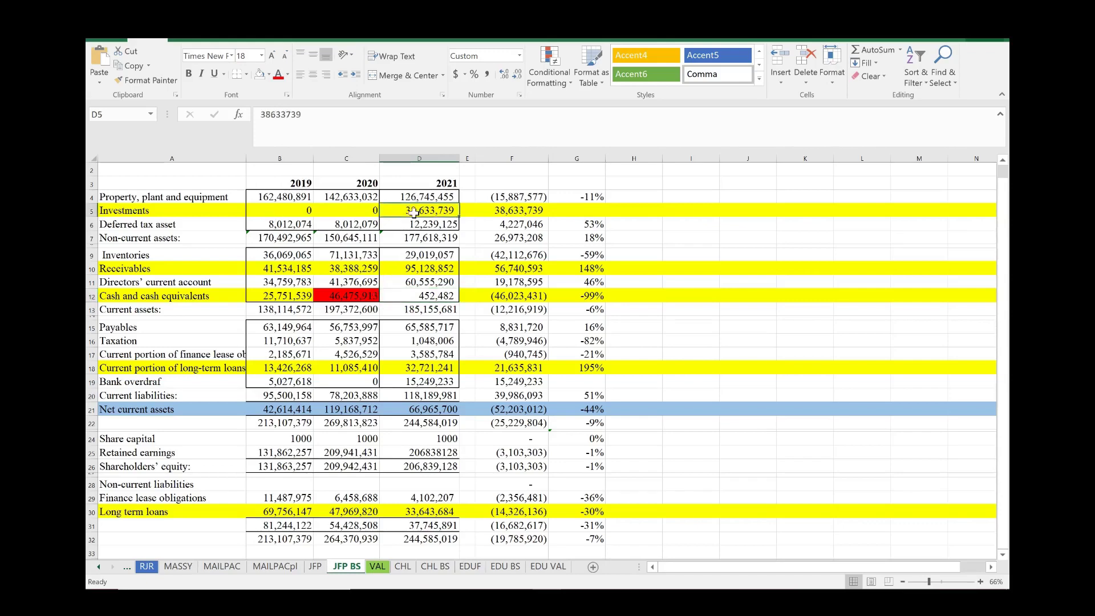
left_click(268, 74)
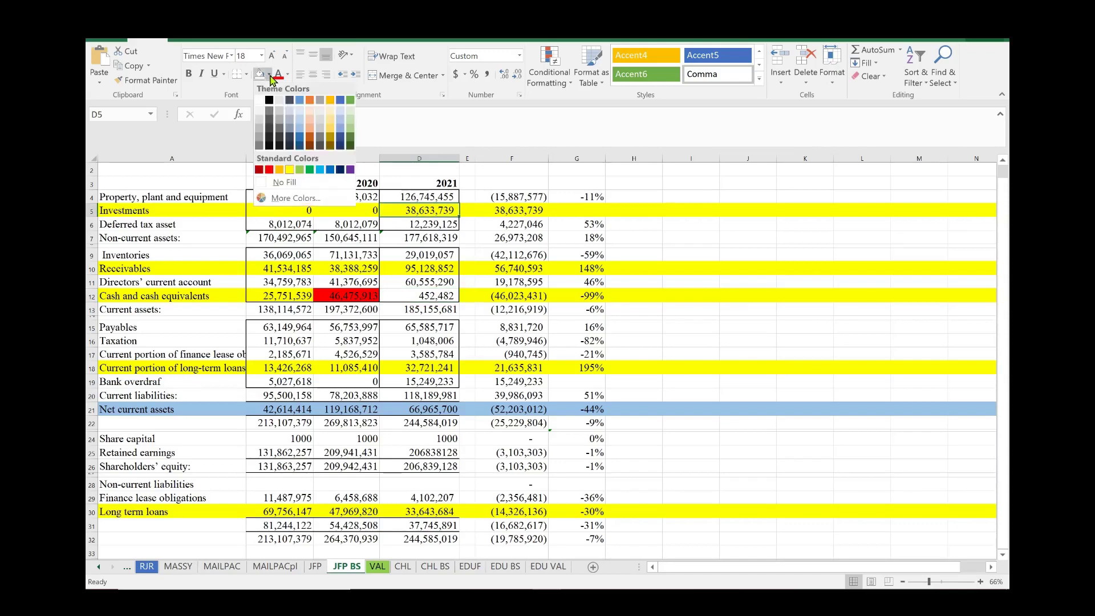
left_click(272, 171)
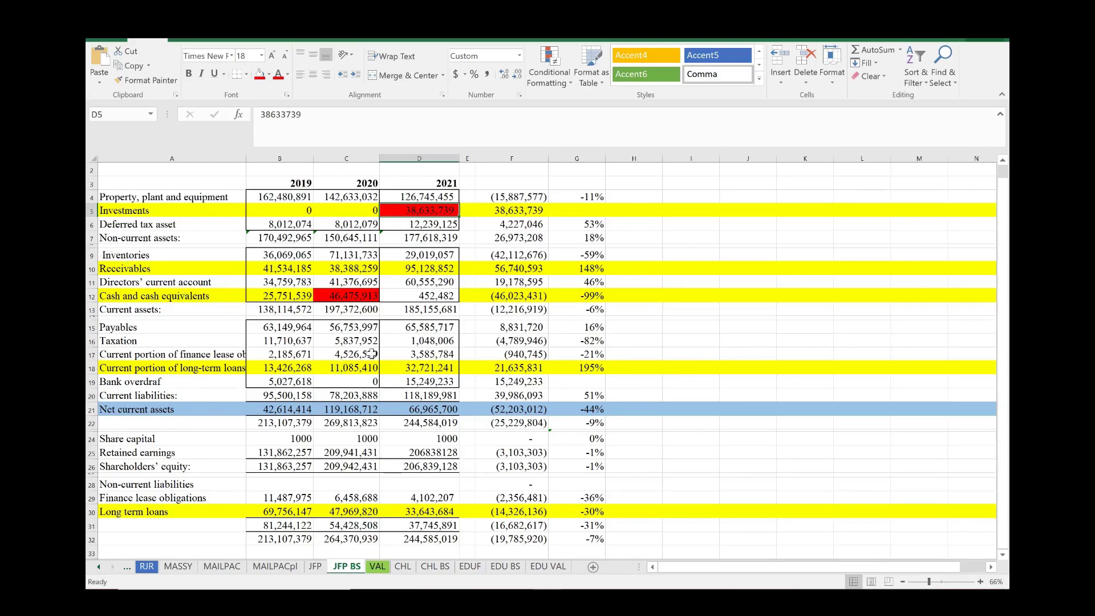
Step: Clear D5's red fill and refill the 2021 investments figure 38,633,739 yellow
left_click(93, 268)
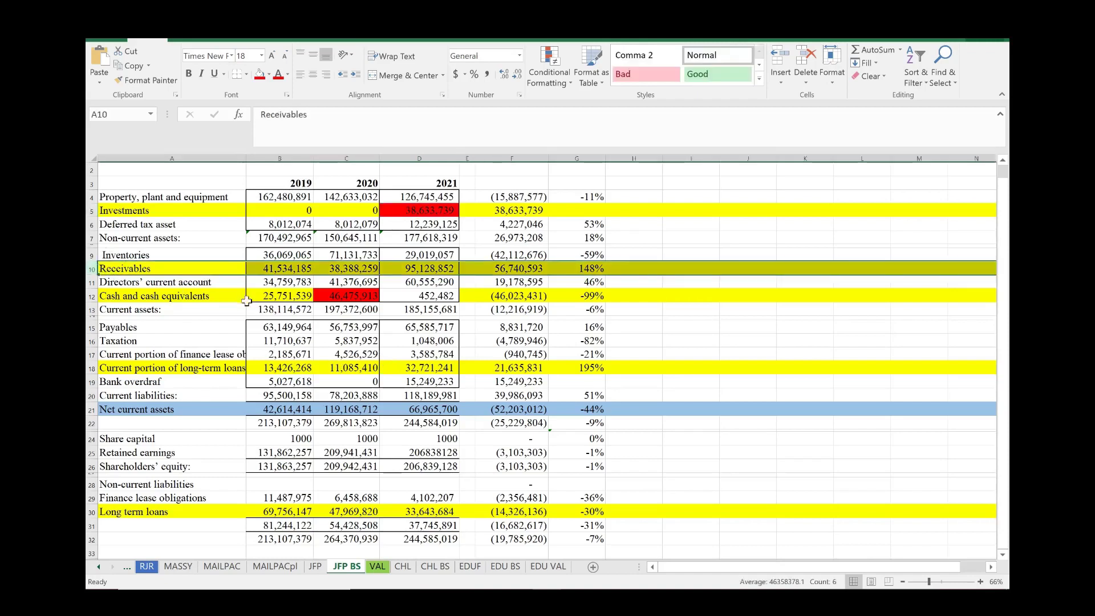
left_click(417, 269)
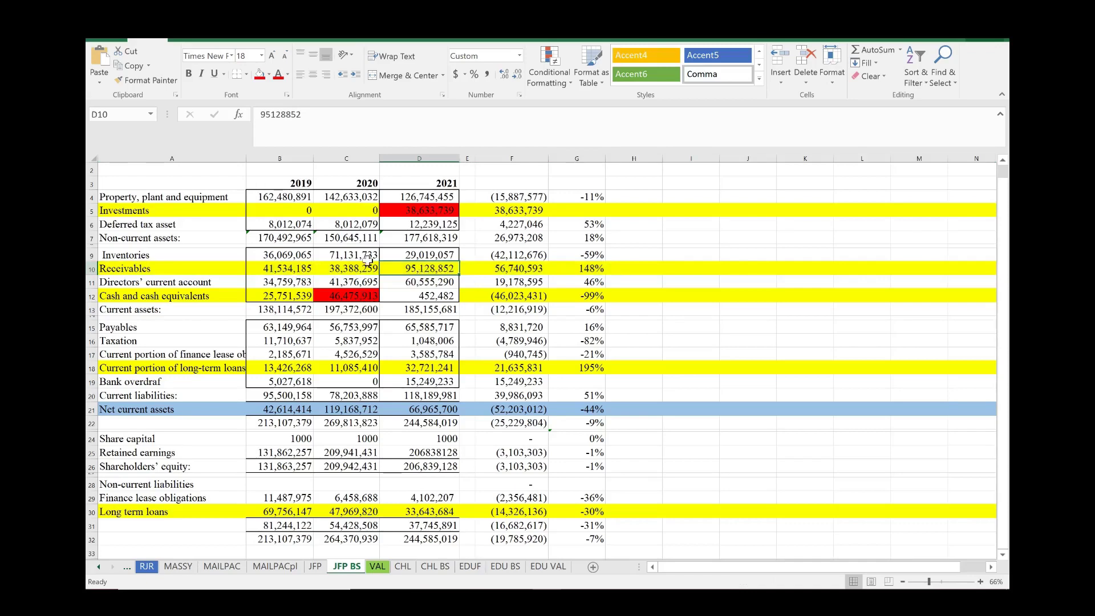
left_click(389, 210)
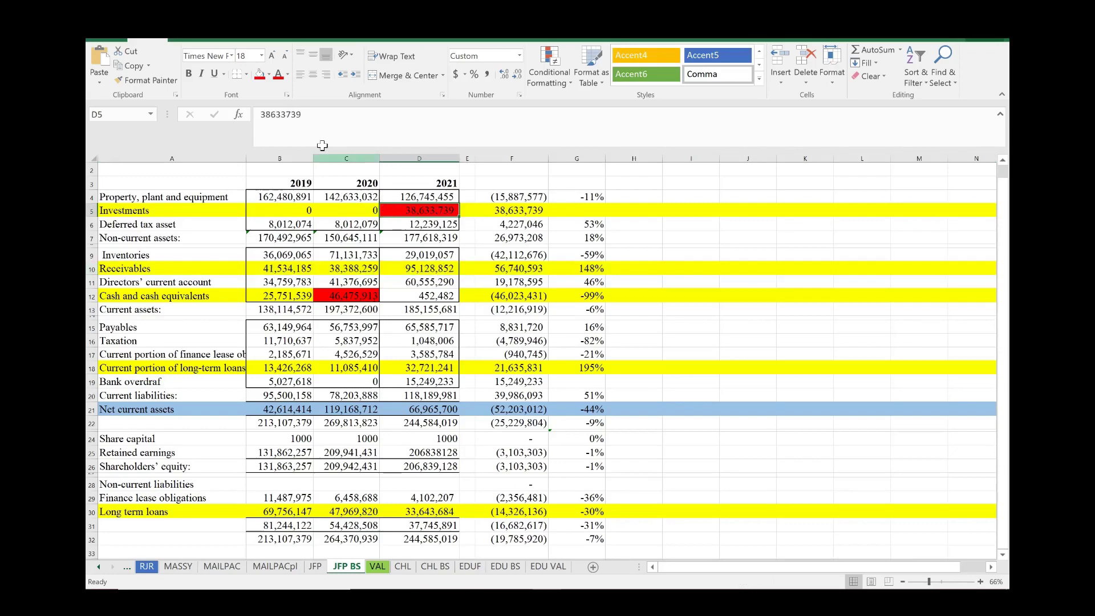
left_click(269, 74)
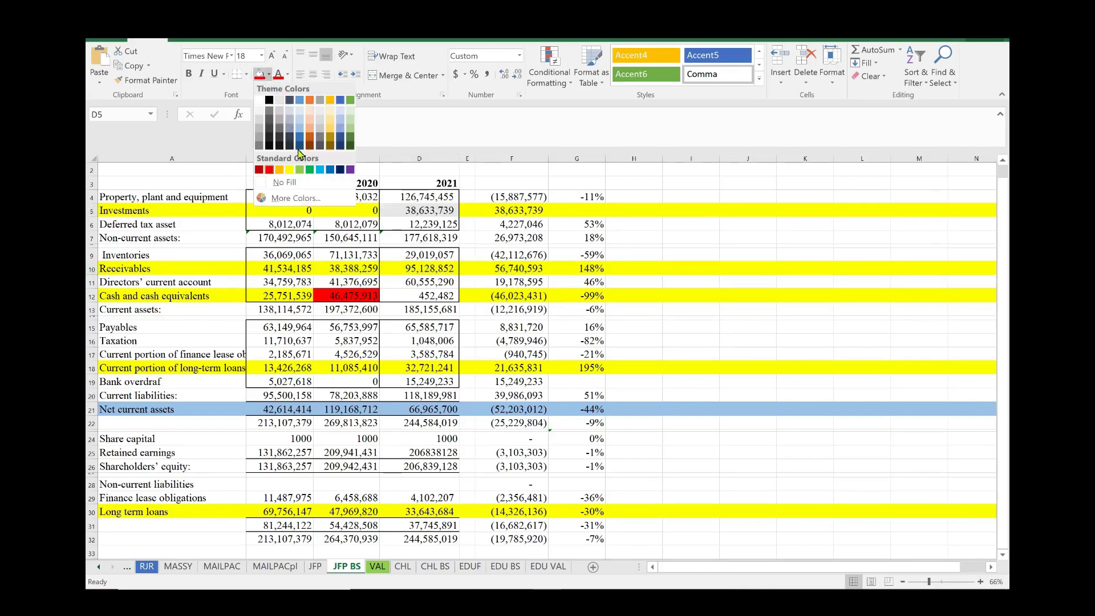
left_click(294, 183)
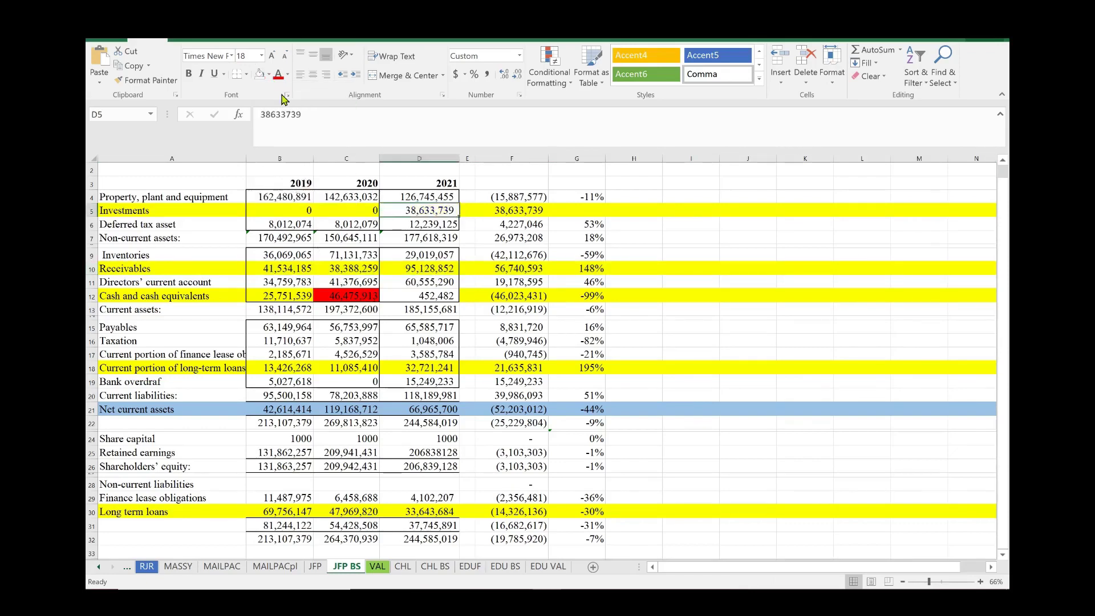
left_click(269, 74)
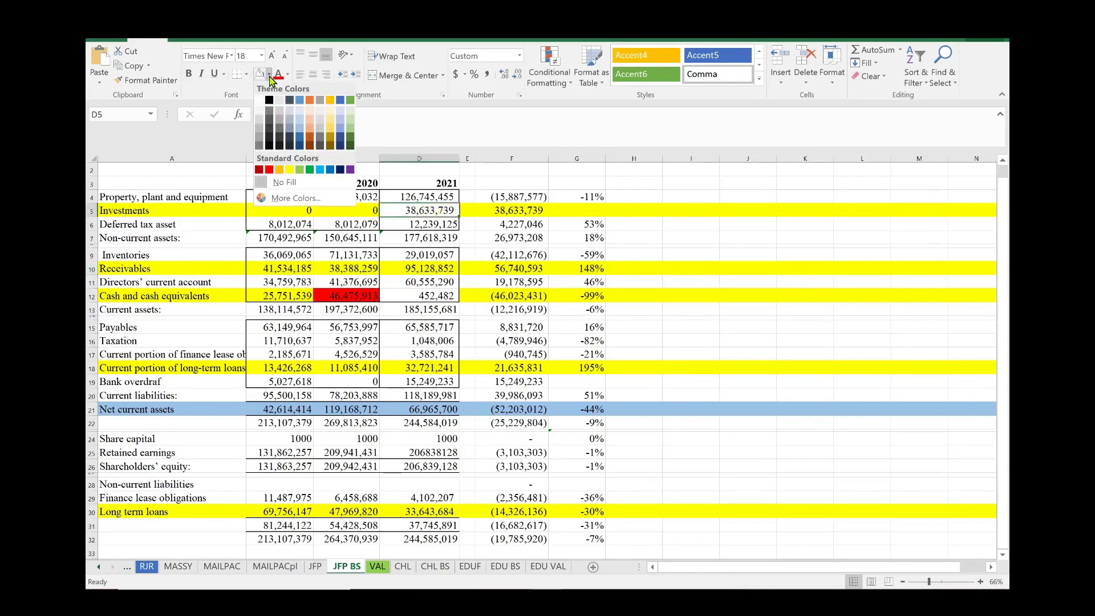
left_click(289, 170)
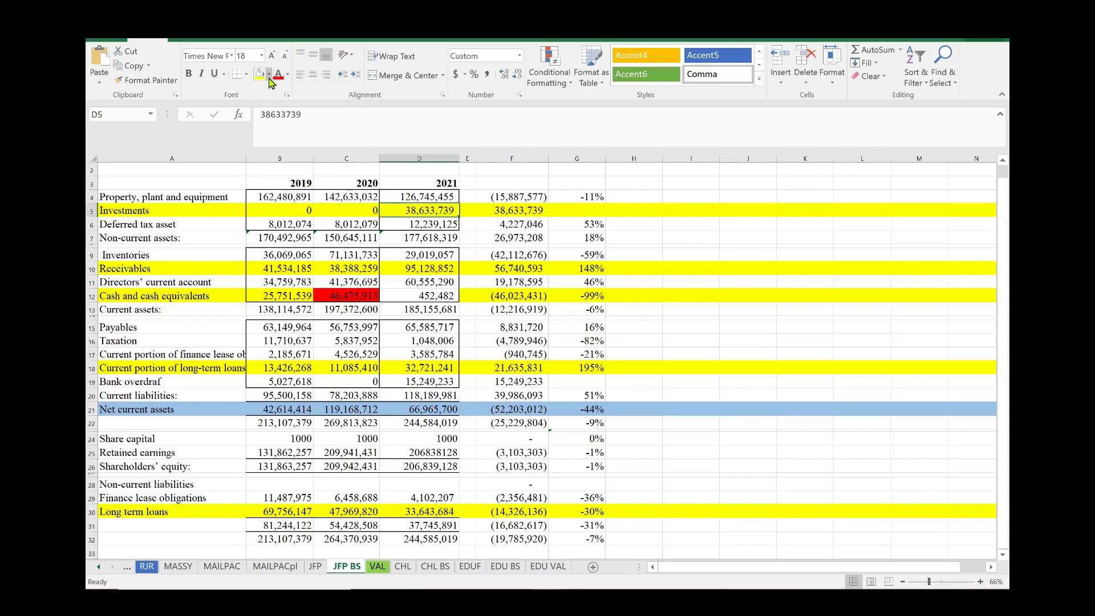
left_click(268, 74)
left_click(353, 293)
left_click(354, 293)
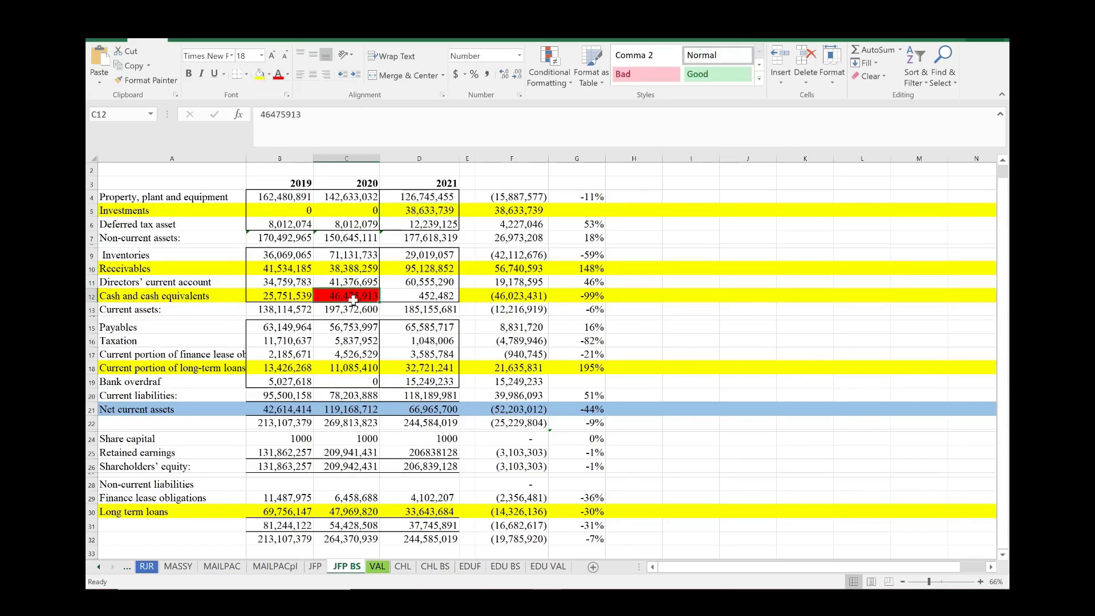
Step: Set the 2020 cash figure in C12 to No Fill
left_click(268, 75)
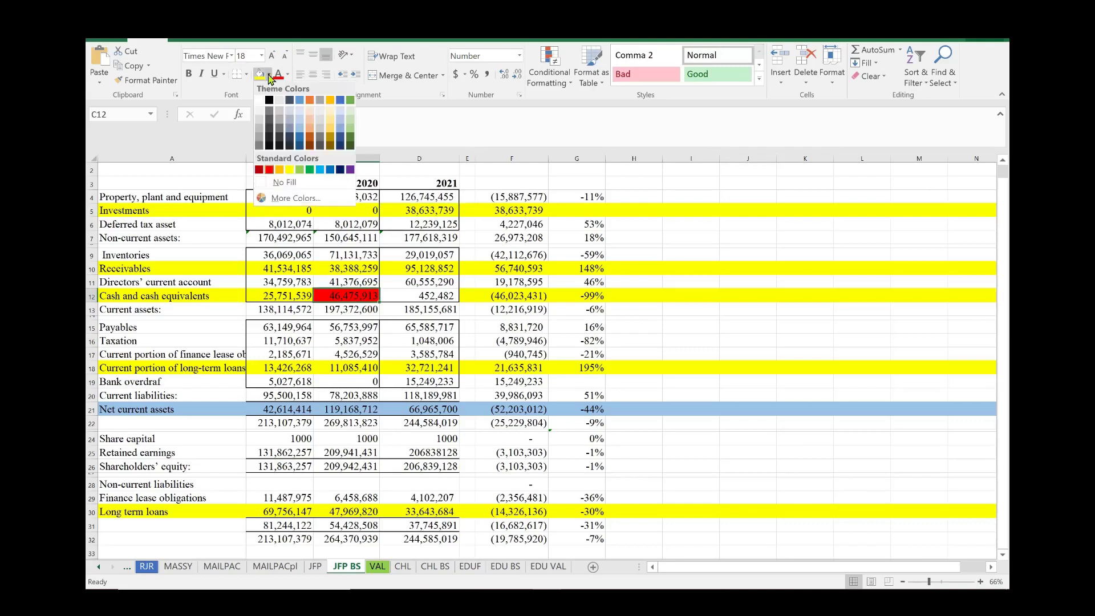
left_click(297, 183)
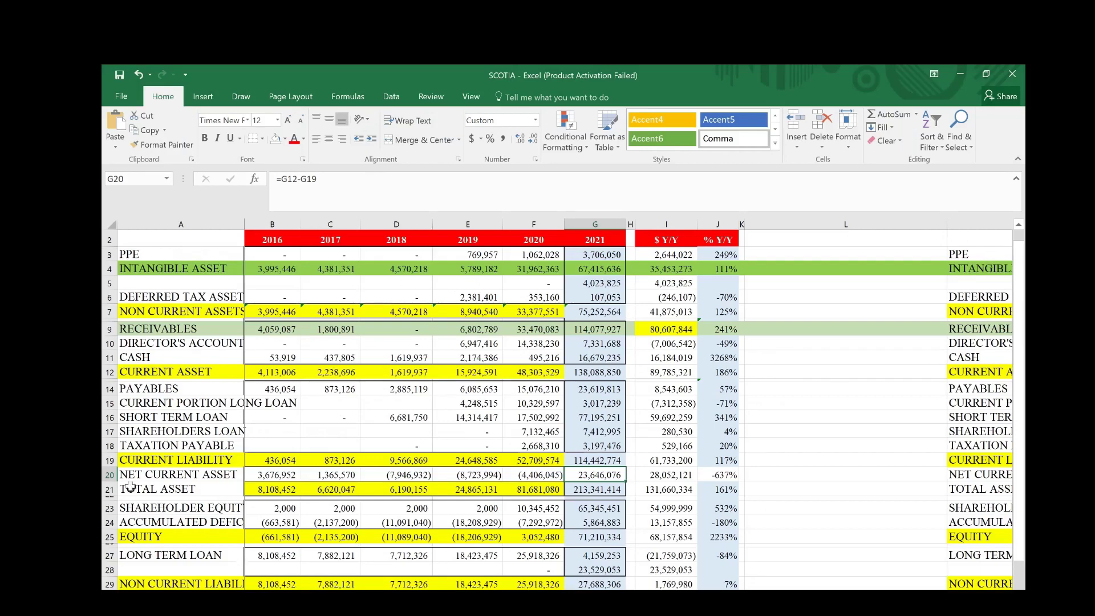
Step: Fill row 20, NET CURRENT ASSET, light green on the SCOTIA balance sheet
left_click(109, 474)
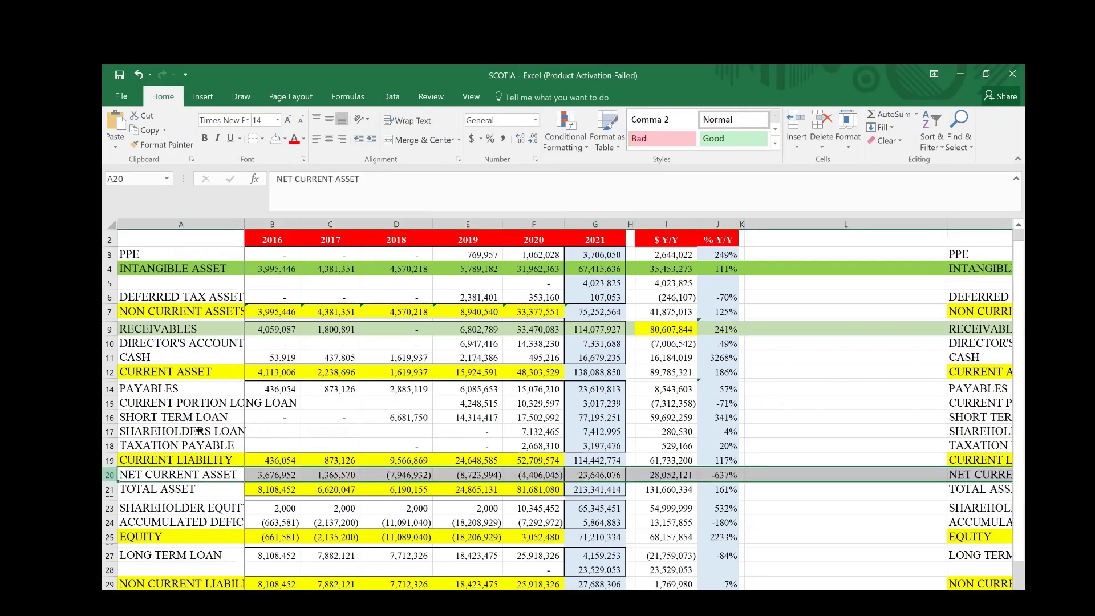
left_click(286, 139)
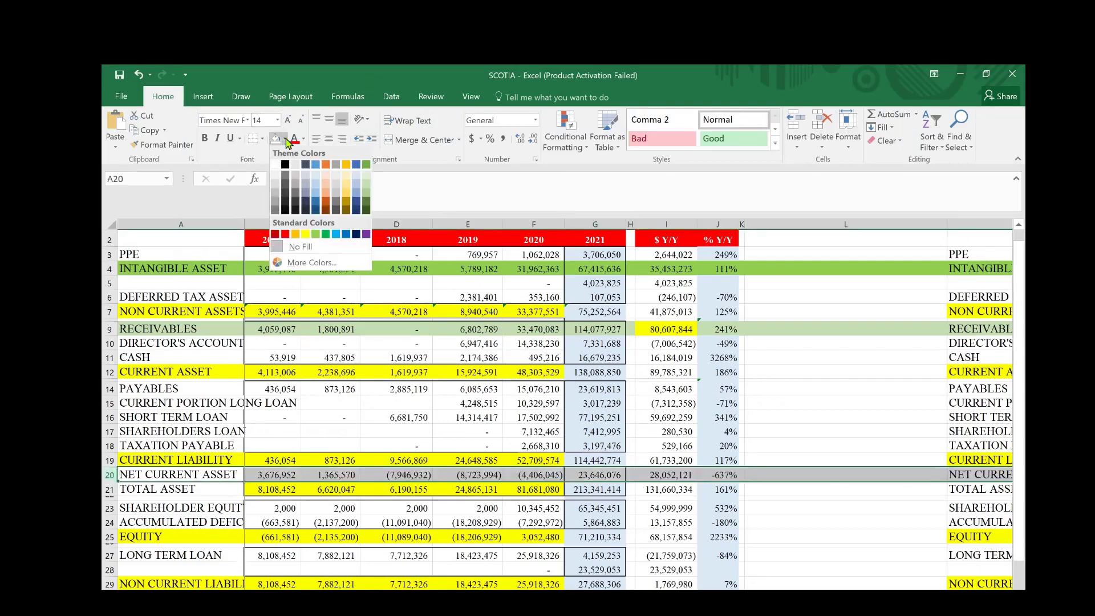
left_click(318, 237)
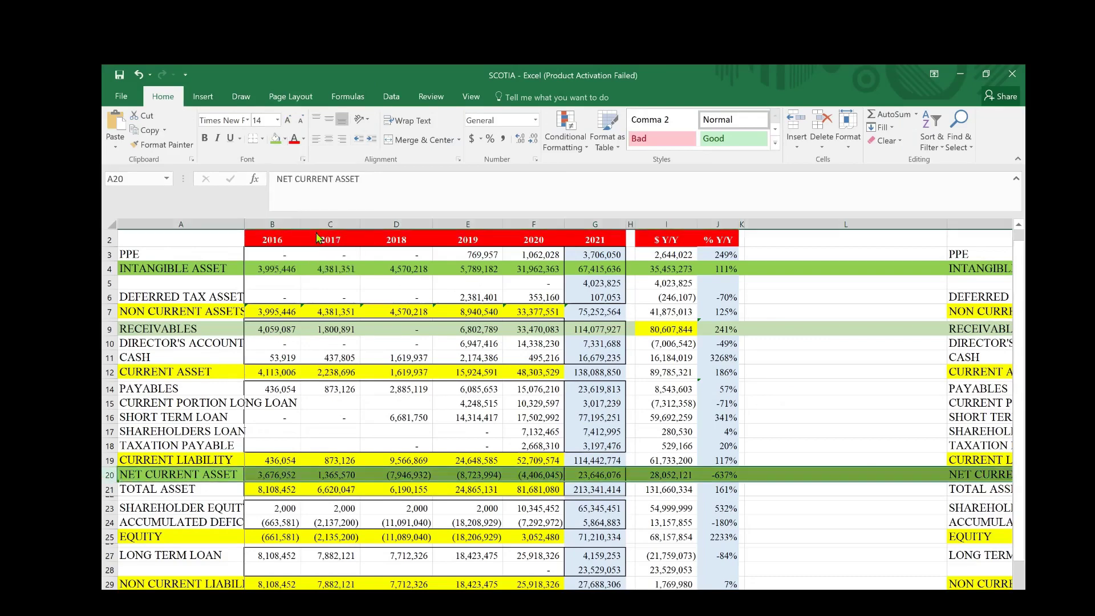